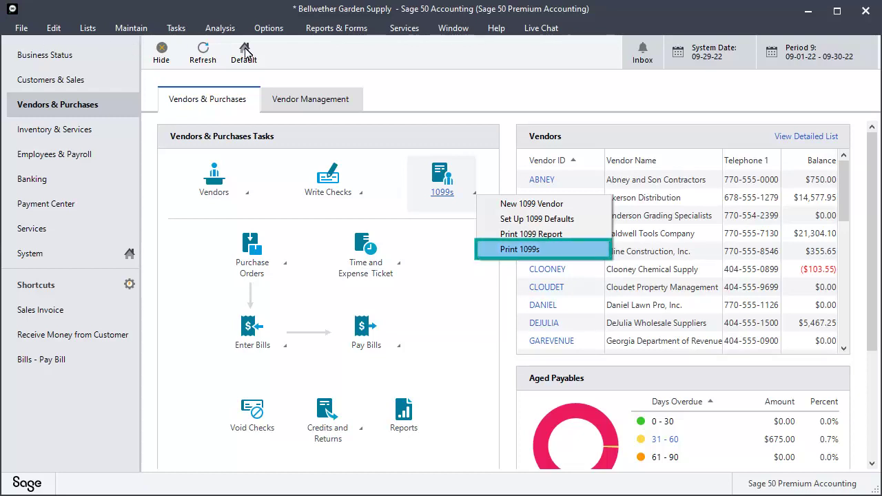
From Print 1099s, preview the Tax Forms list to reach the 2022 federal 1099 form selector.
left_click(543, 248)
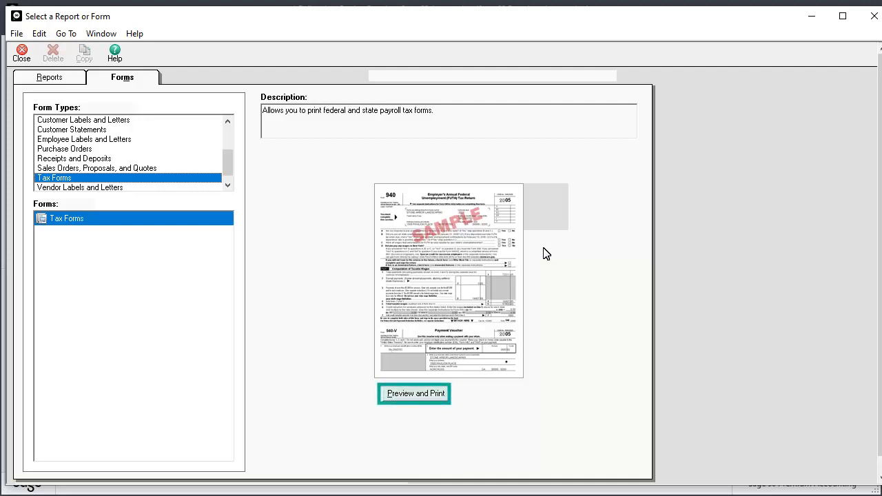
left_click(398, 399)
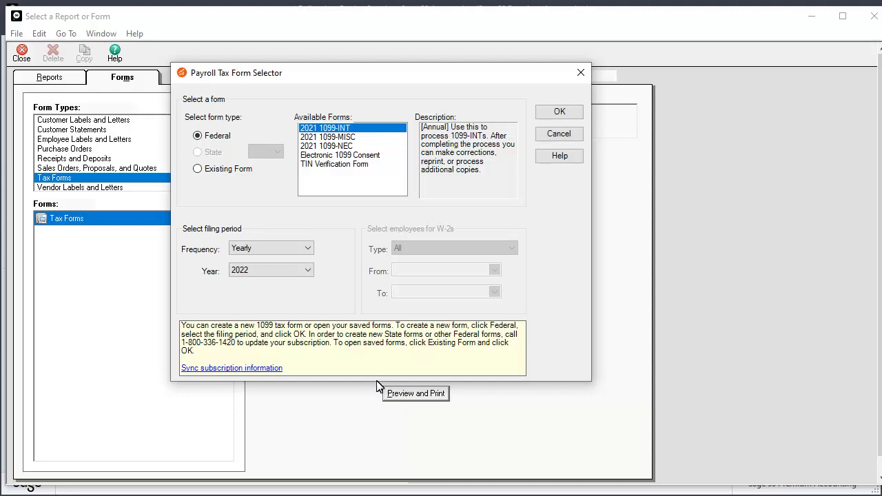
Select the 2021 1099-NEC form and confirm it to launch the 1099 Setup Wizard.
left_click(353, 146)
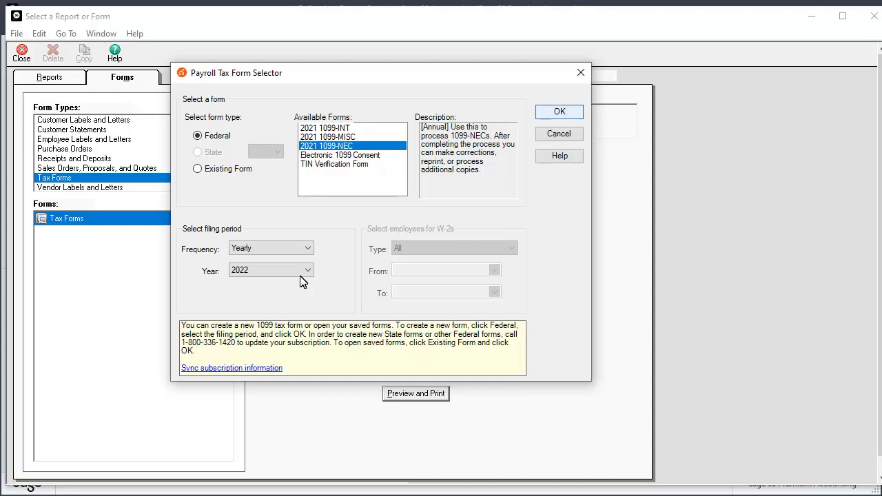
left_click(562, 113)
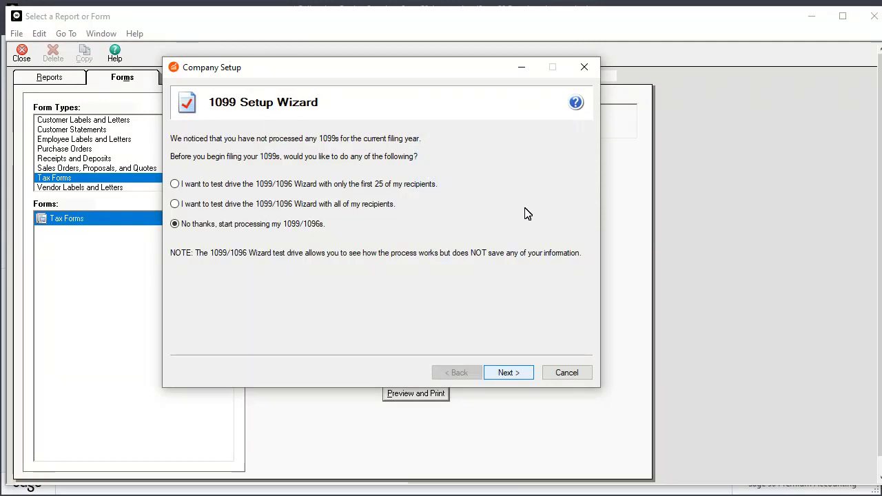
Start real 1099/1096 processing and accept the displayed payer TIN.
left_click(516, 373)
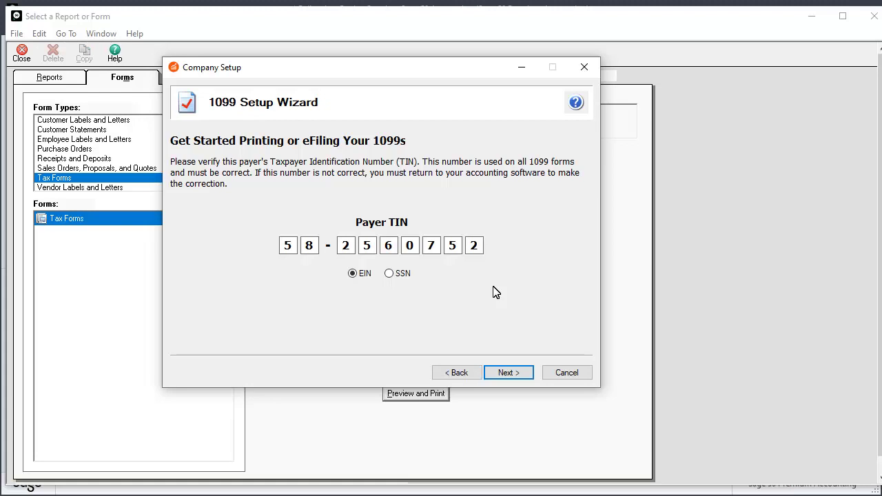
left_click(510, 373)
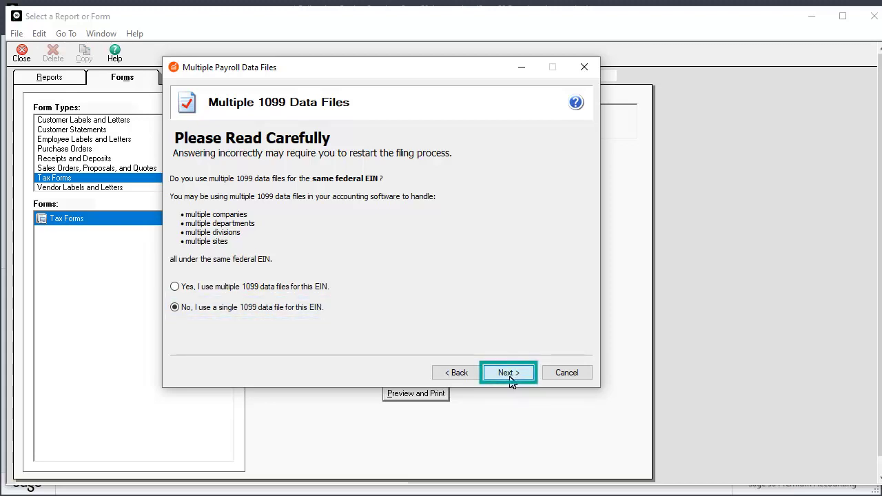
Keep a single data file, enter the payer contact's name with title Owner, and continue.
left_click(508, 373)
type("Dan Bellwe")
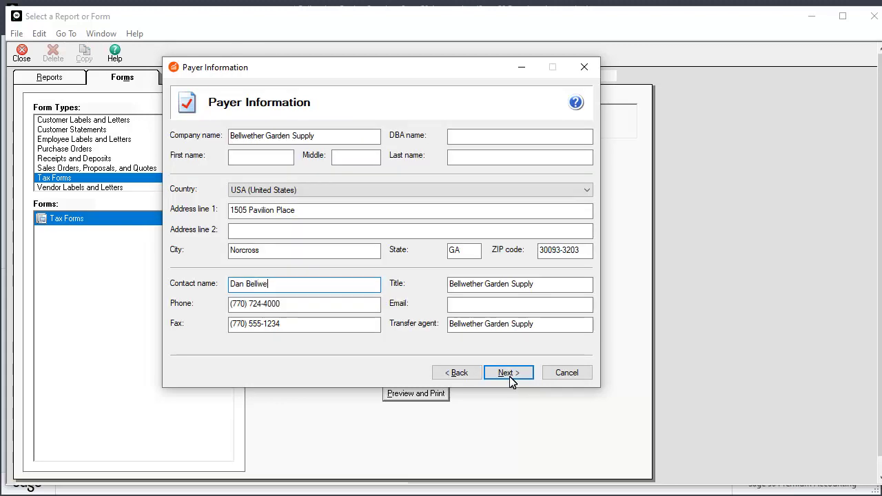
type("ther")
left_click(468, 290)
type("Owner")
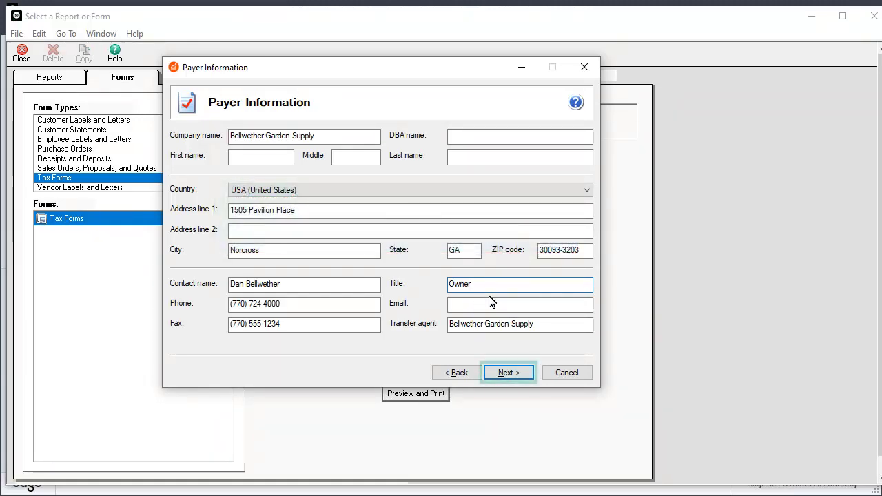
left_click(519, 374)
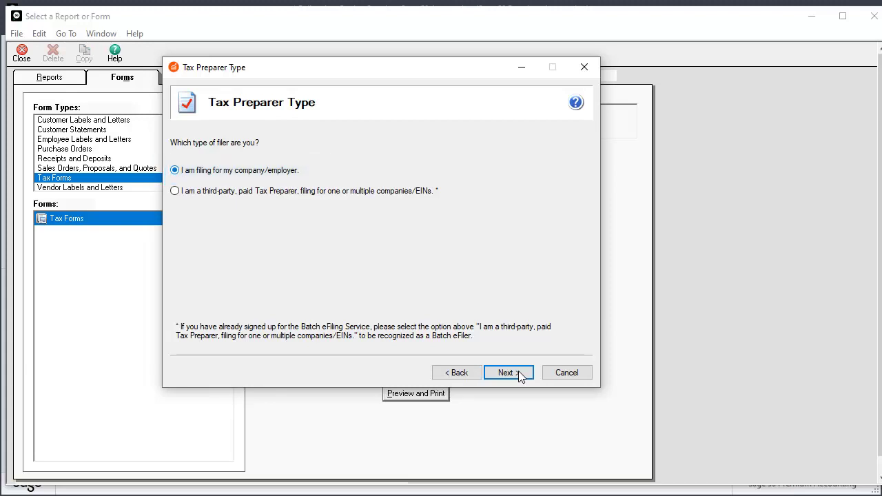
Accept own-company filing, no state/local items, no electronic-only recipients, and untruncated recipient numbers.
left_click(521, 376)
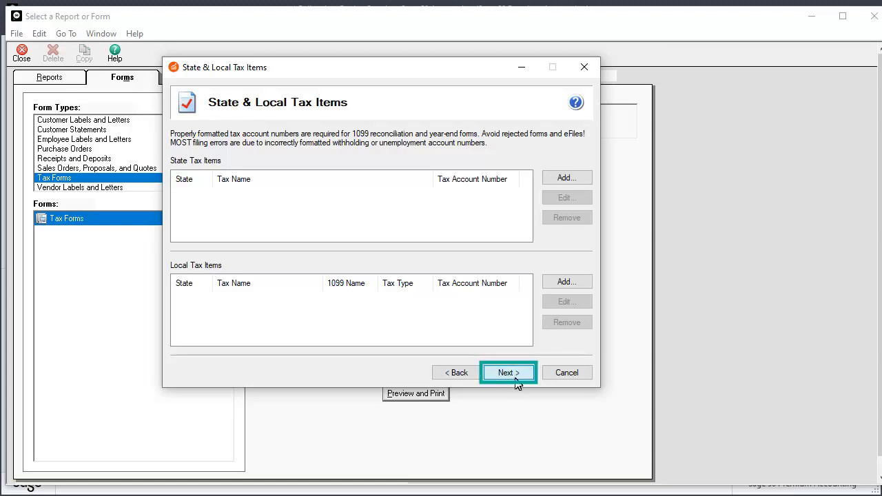
left_click(520, 375)
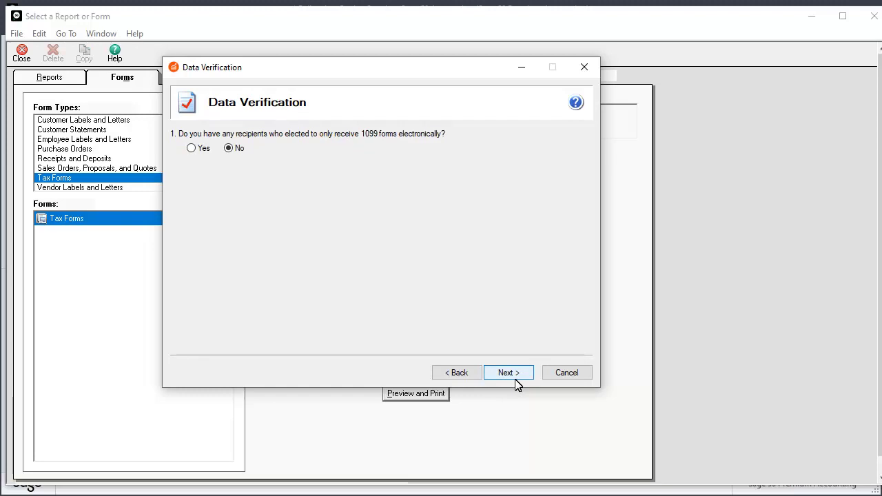
left_click(510, 375)
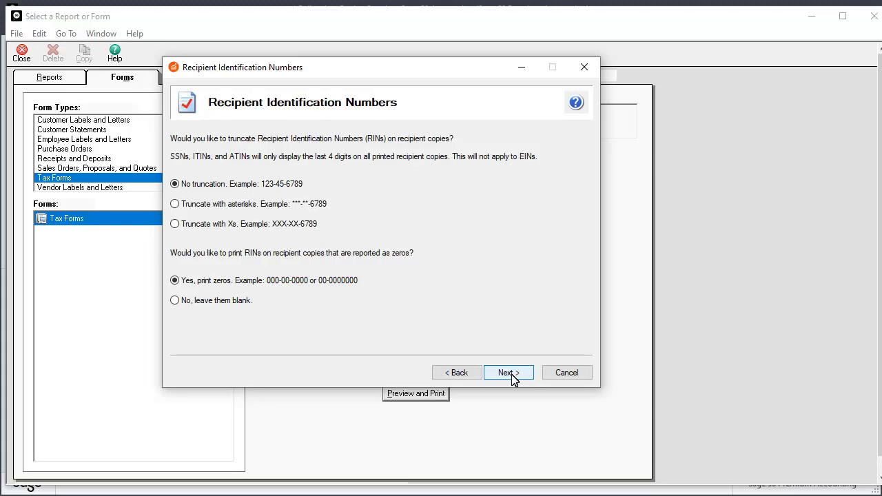
left_click(512, 378)
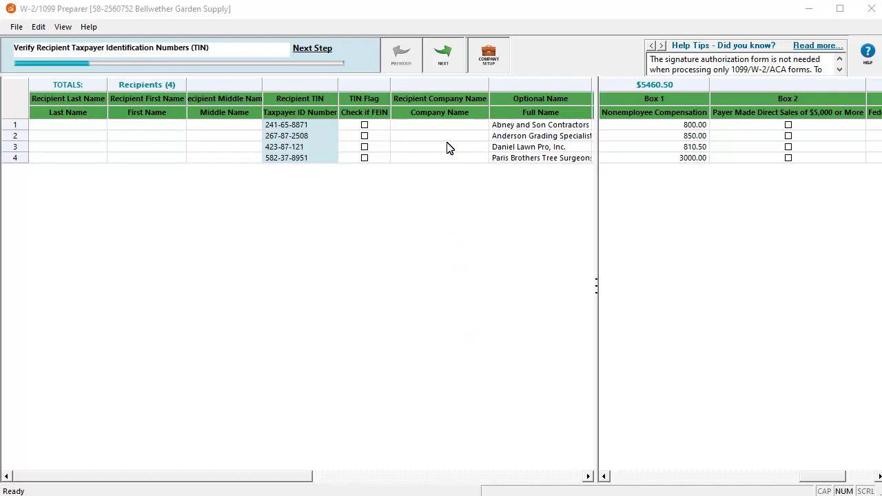
left_click(447, 71)
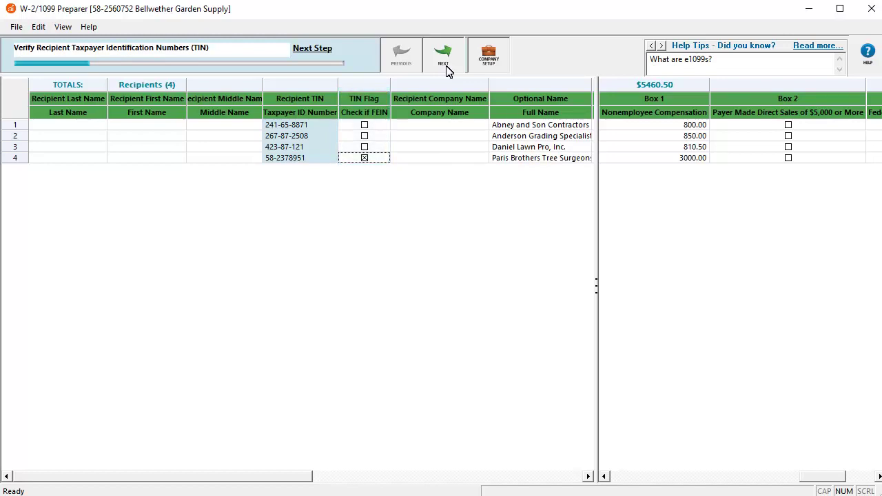
left_click(447, 71)
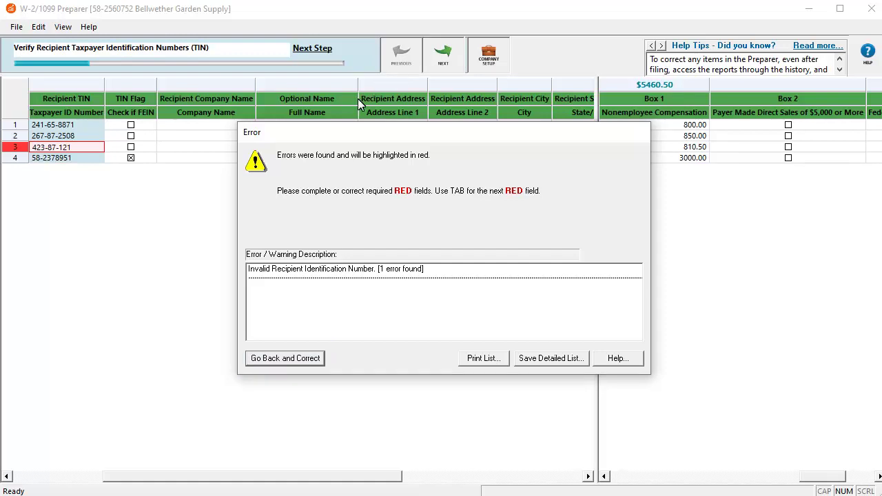
left_click(292, 360)
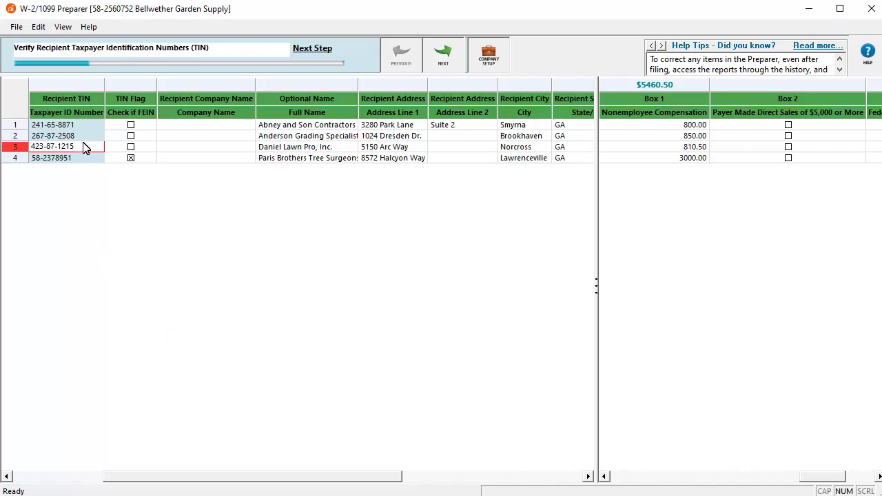
key("Tab")
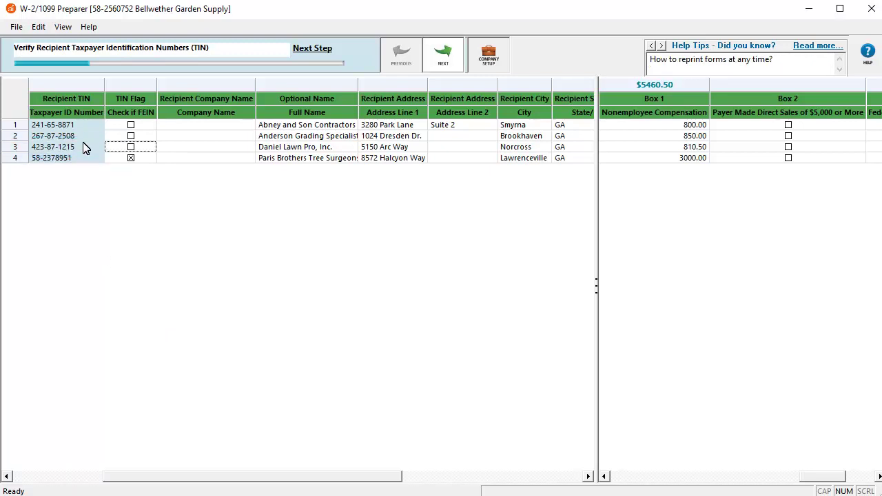
Confirm recipients' names and addresses, income boxes and filing state, reaching the GA state income check.
left_click(443, 67)
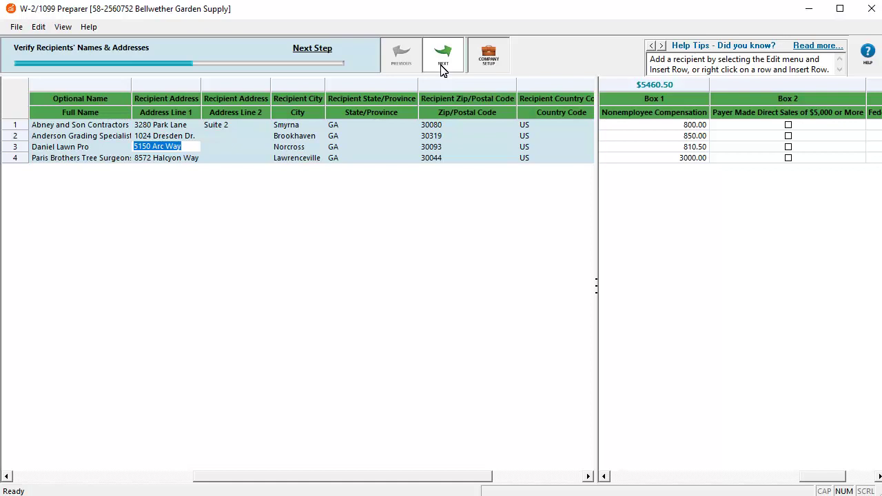
left_click(436, 61)
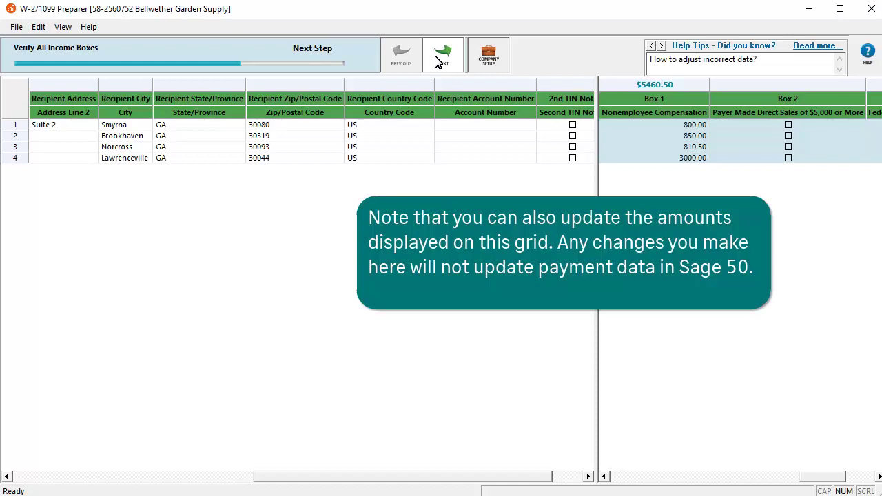
left_click(442, 55)
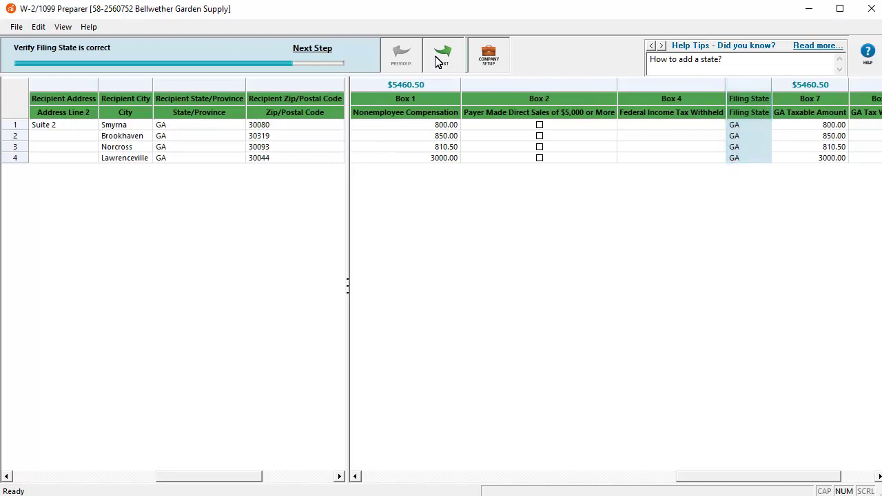
left_click(437, 61)
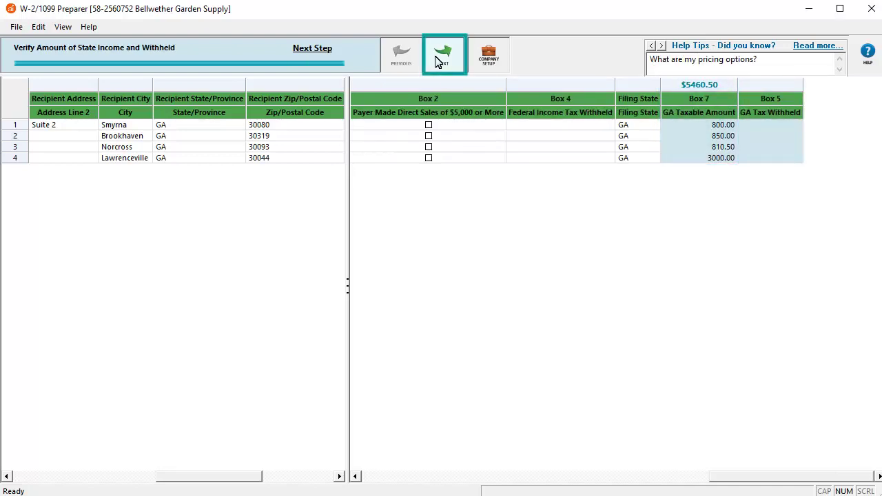
Finish the data review, skip the Aatrix page, and choose Select My Own Options for printing.
left_click(435, 61)
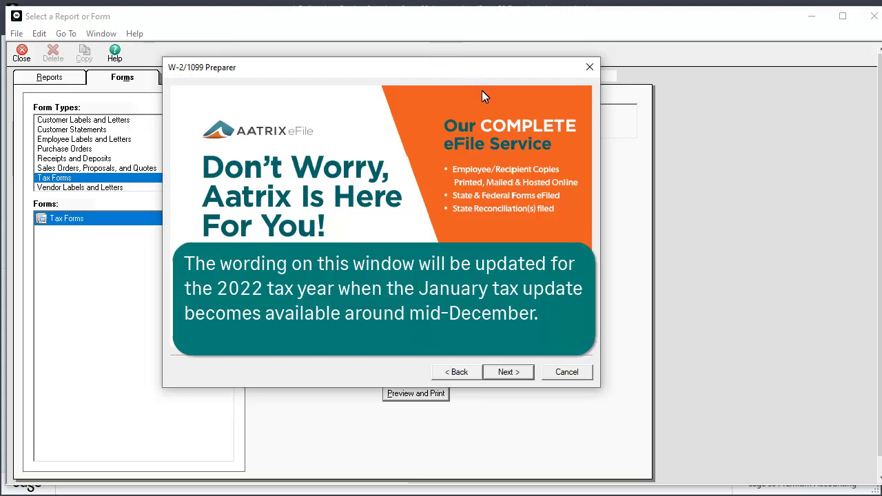
left_click(520, 373)
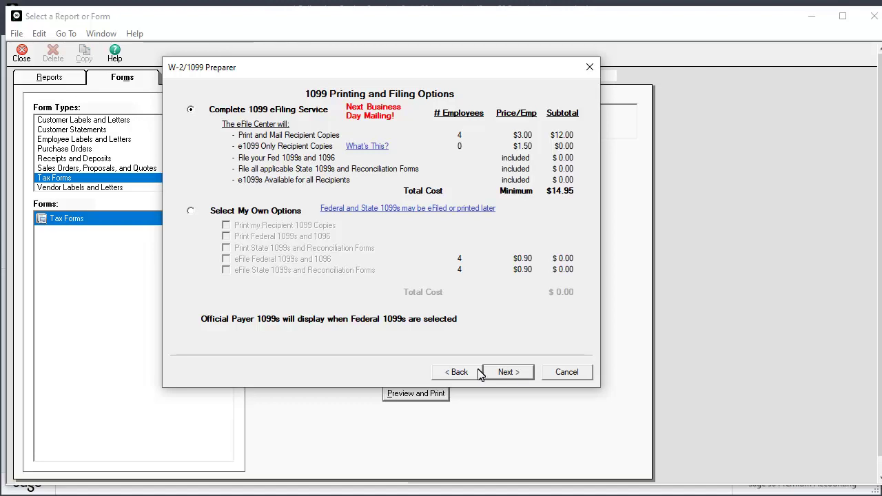
left_click(195, 212)
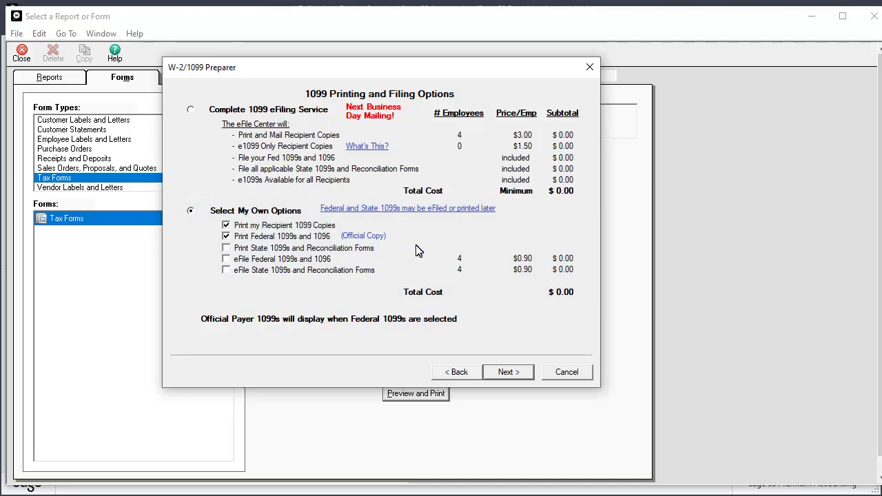
Keep the chosen print options and decline the eFile service to reach Review Data.
left_click(506, 376)
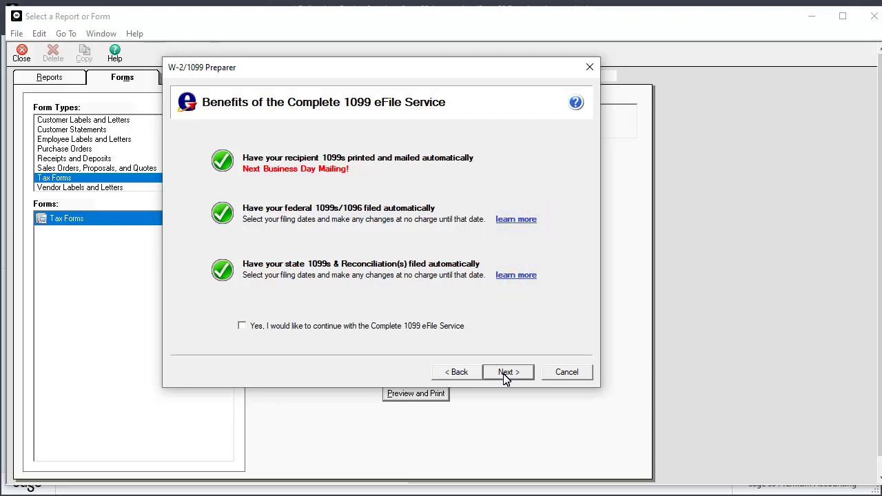
left_click(505, 376)
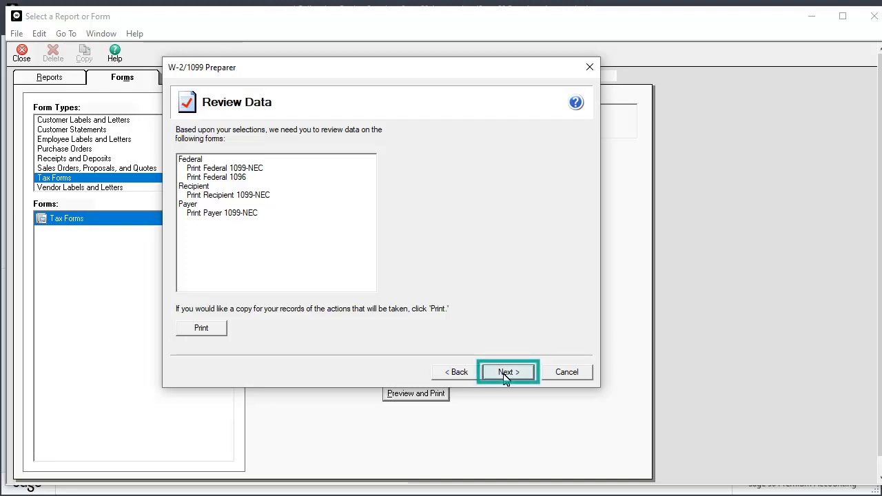
Preview the Federal 1099-NEC forms and print the final copy to Microsoft Print to PDF.
left_click(508, 372)
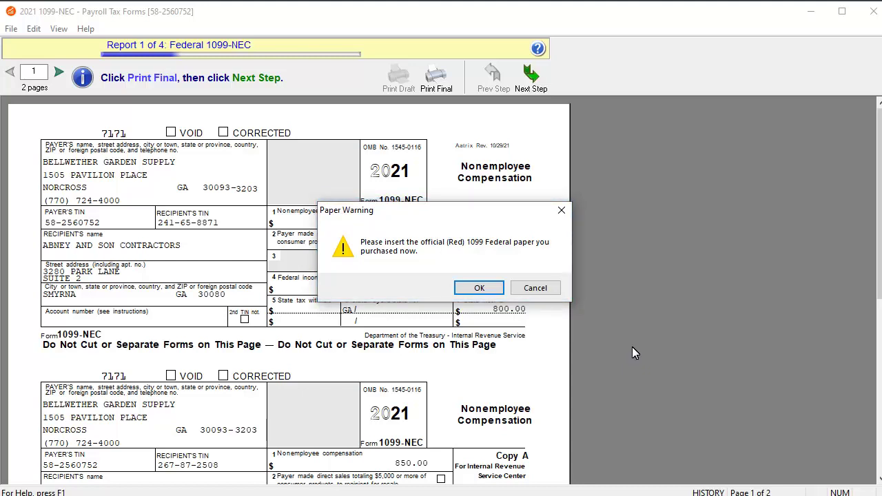
left_click(483, 290)
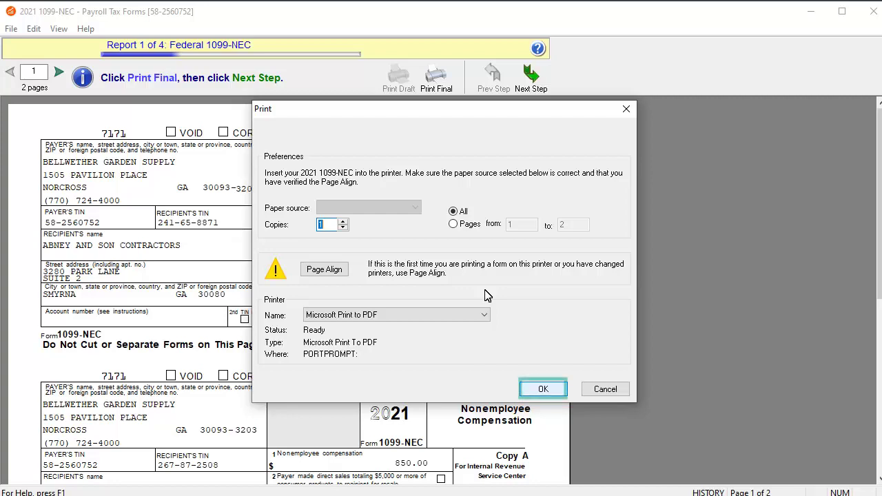
left_click(551, 390)
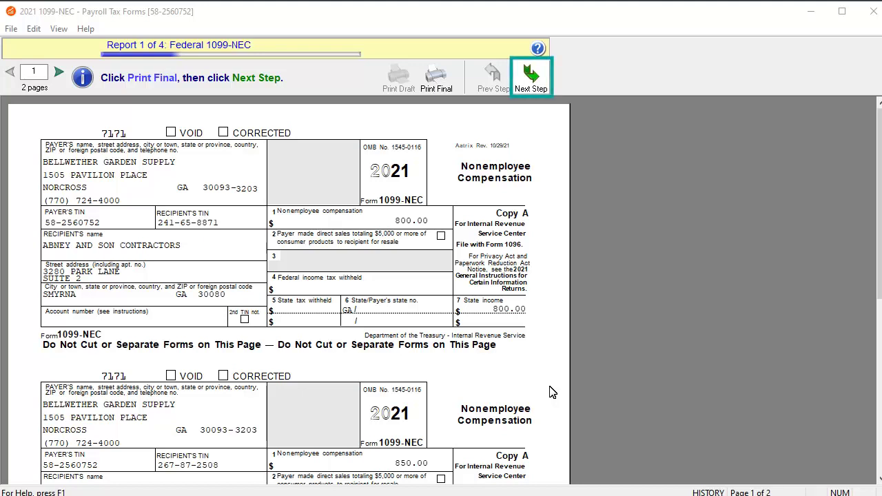
Print Federal 1096 and the remaining reports until the history shows all printed 09/29/2022.
left_click(546, 84)
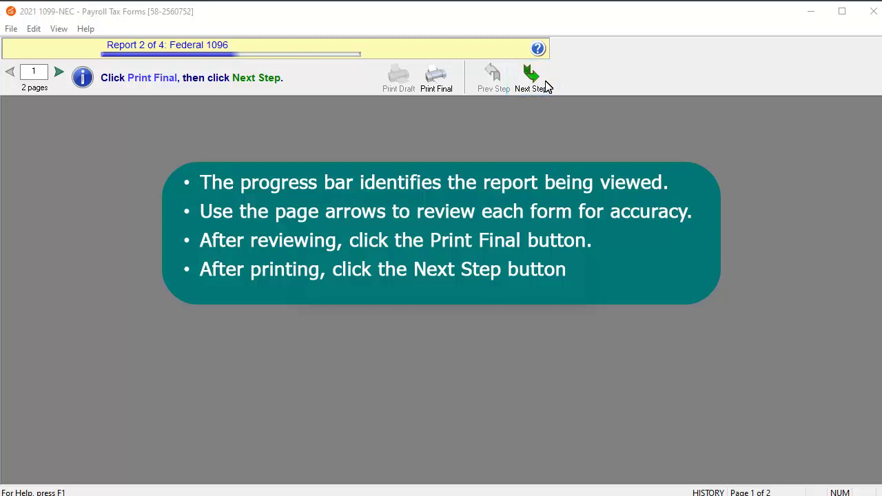
left_click(531, 80)
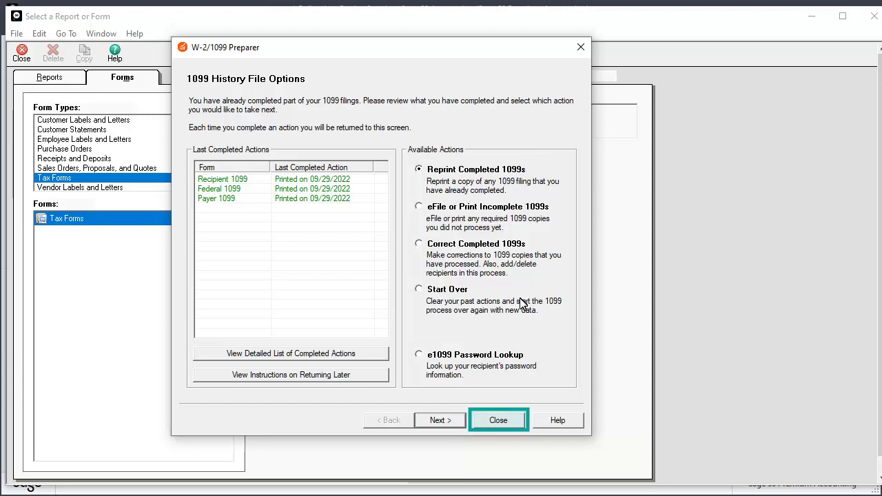
Close the 1099 History File Options to return to the Tax Forms report list.
left_click(522, 425)
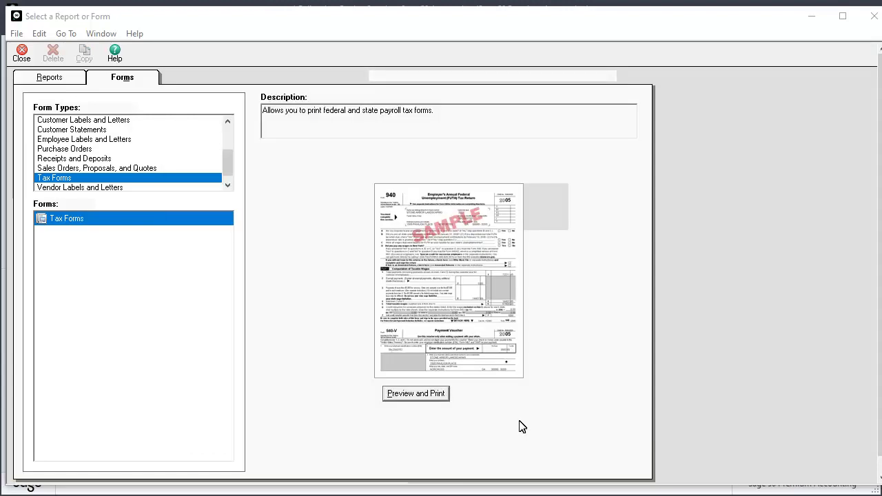